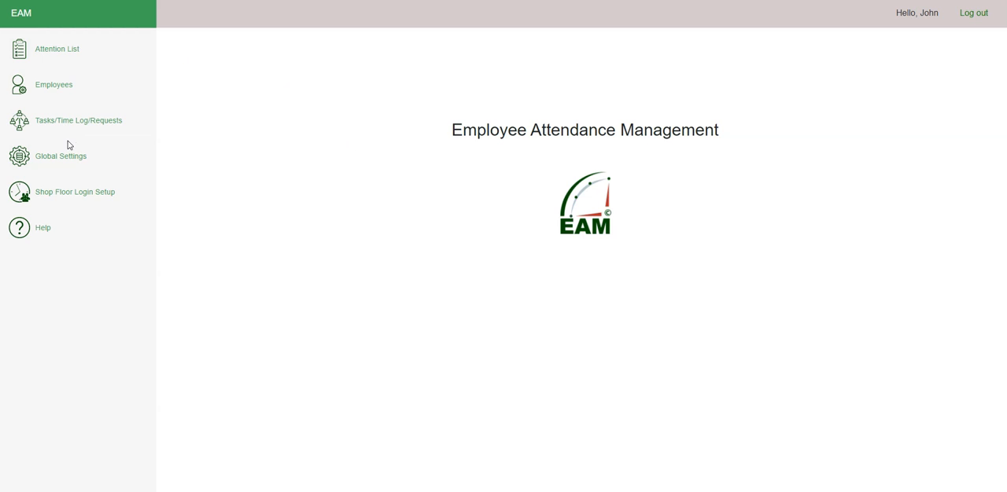
Step: Open the employee creation and editing form and view the departments available for selection
{"action": "left_click", "coordinate": [77, 93]}
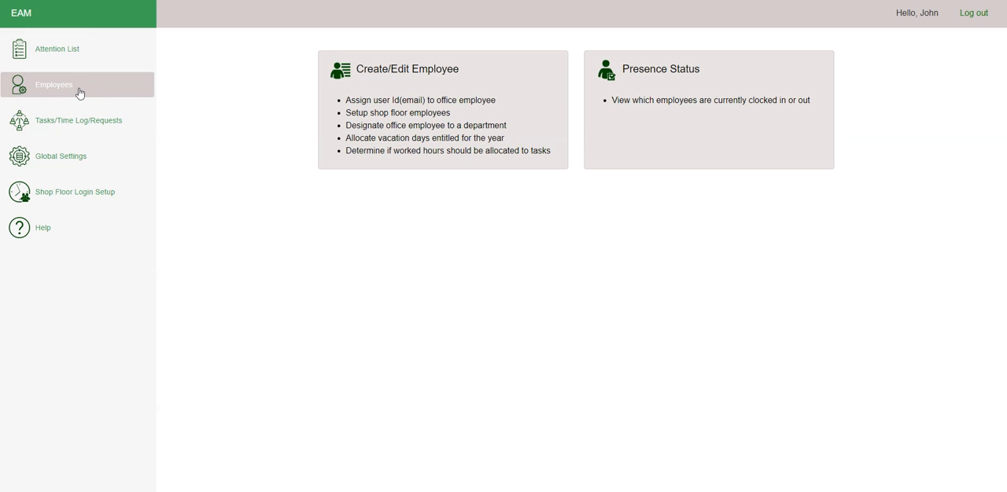
{"action": "left_click", "coordinate": [534, 118]}
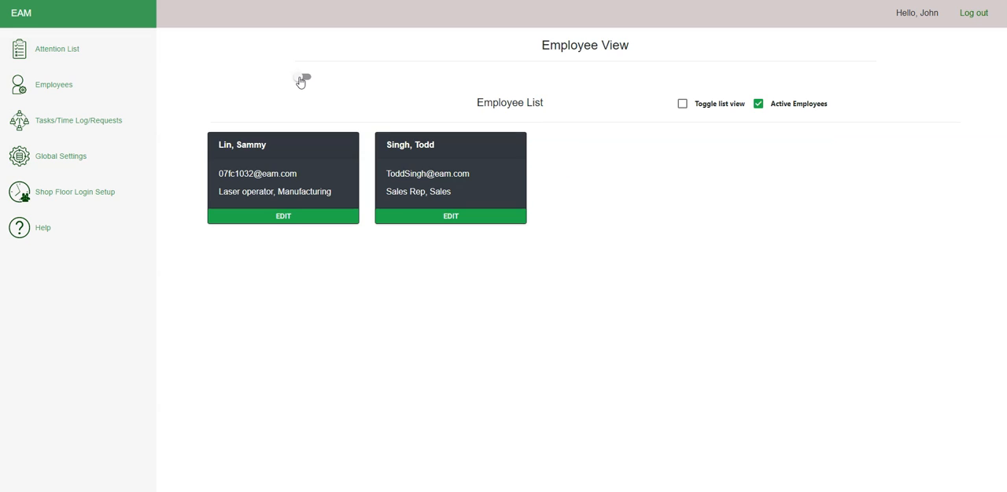
{"action": "left_click", "coordinate": [301, 79]}
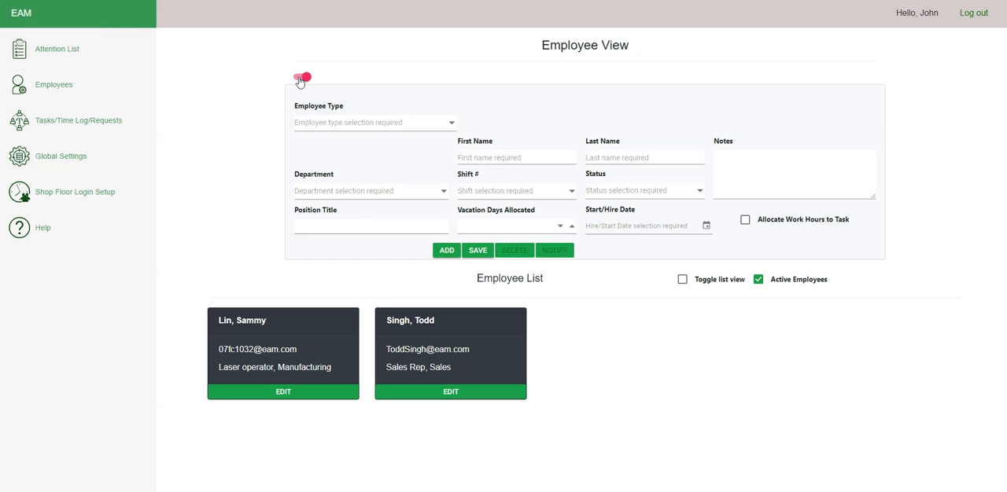
{"action": "left_click", "coordinate": [443, 194]}
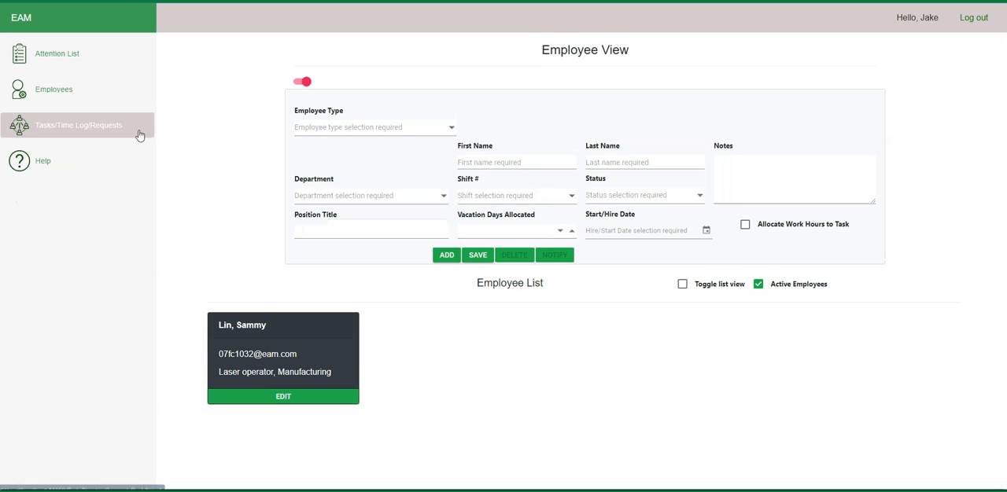
{"action": "left_click", "coordinate": [443, 198]}
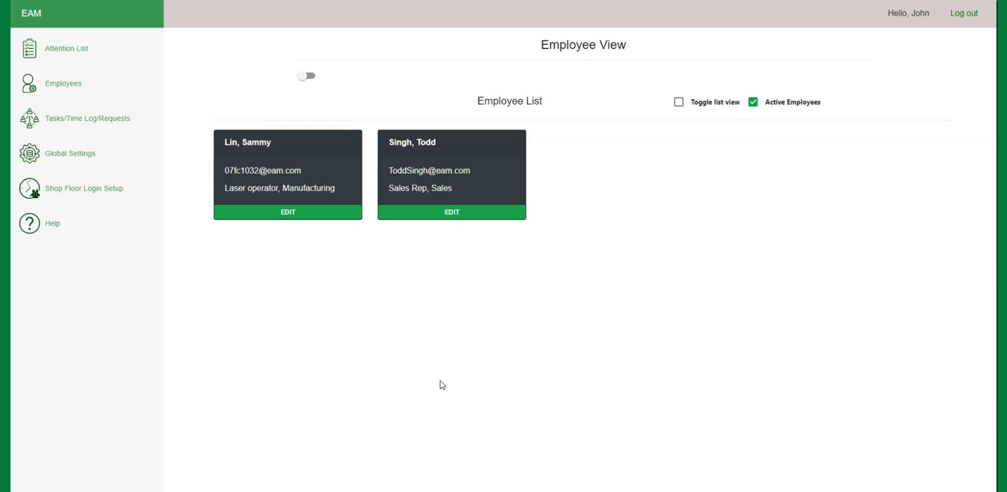
Step: Show the blank employee form and try the Shop Floor employee type before setting it to Office
{"action": "left_click", "coordinate": [306, 77]}
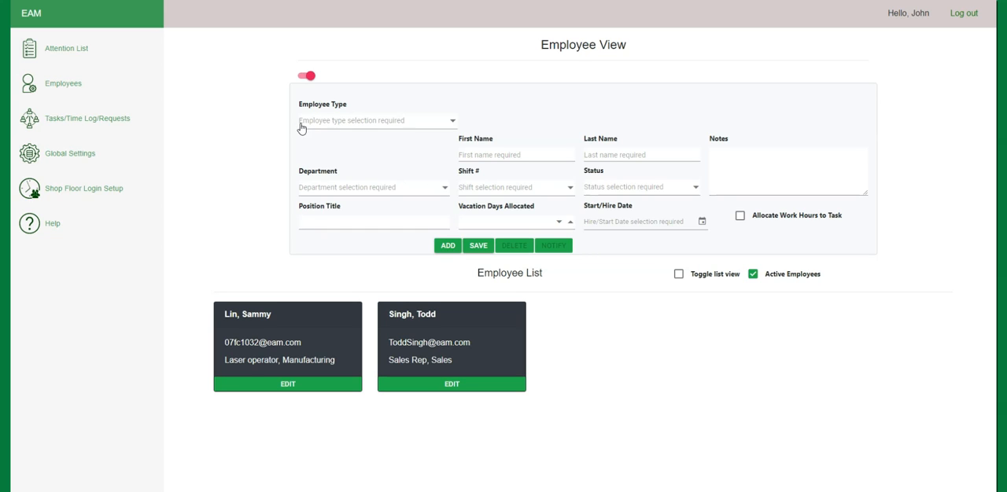
{"action": "left_click", "coordinate": [453, 125]}
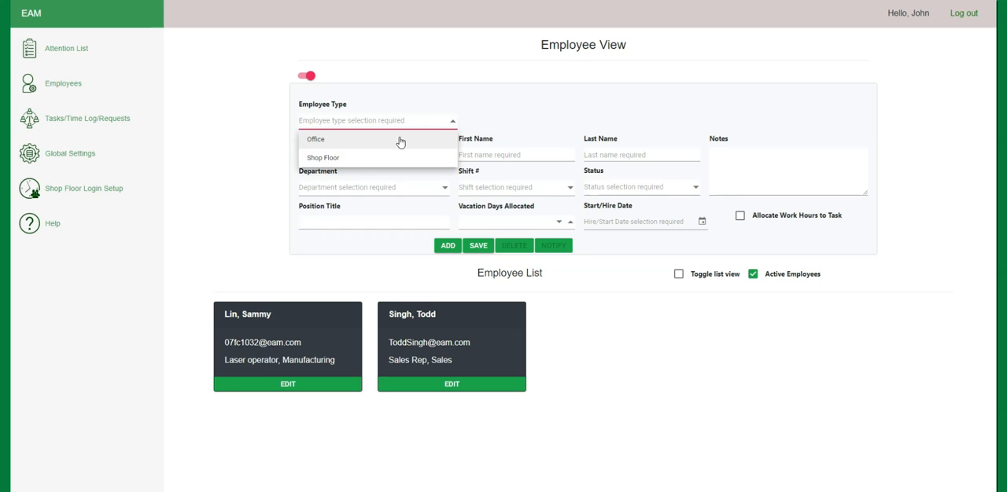
{"action": "left_click", "coordinate": [360, 162]}
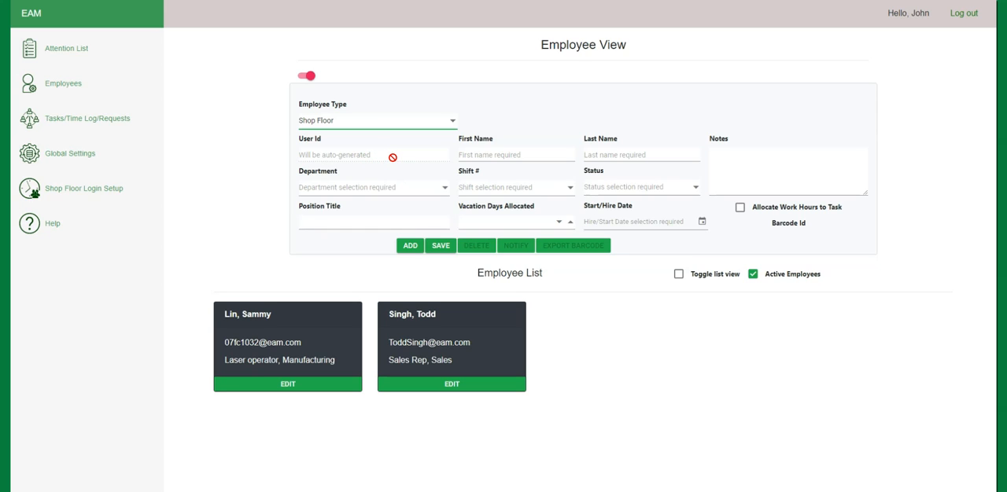
{"action": "left_click", "coordinate": [453, 123]}
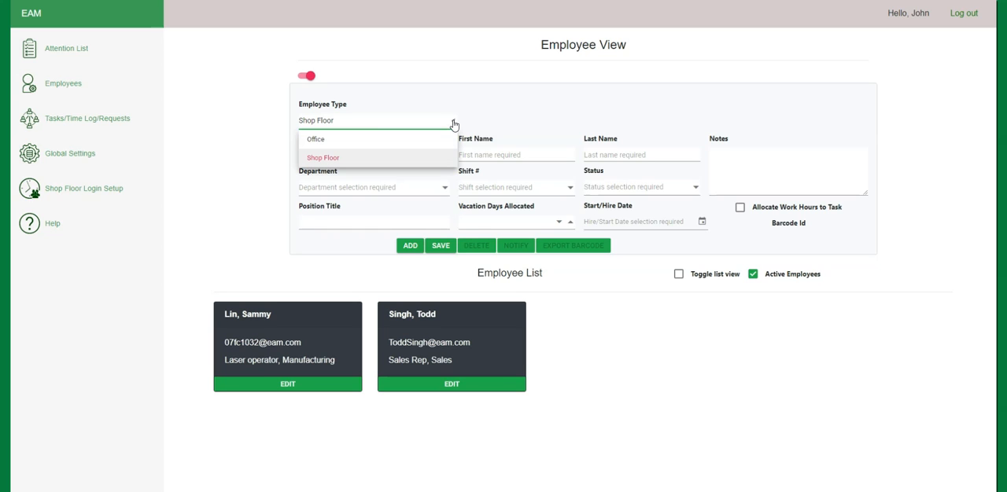
{"action": "left_click", "coordinate": [343, 140]}
Step: Replace the prefilled user ID with the new office employee's e-mail address
{"action": "left_click_drag", "start_coordinate": [412, 155], "coordinate": [285, 156]}
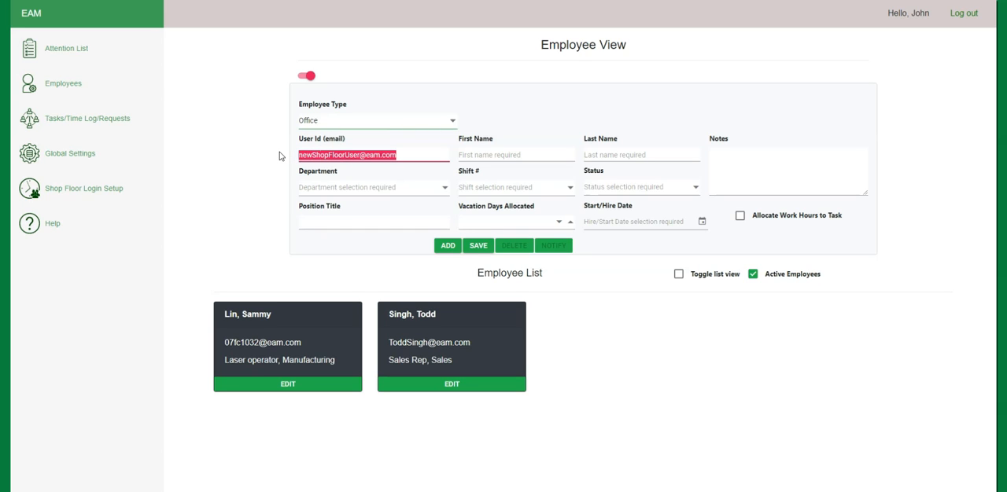
{"action": "key", "text": "BackSpace"}
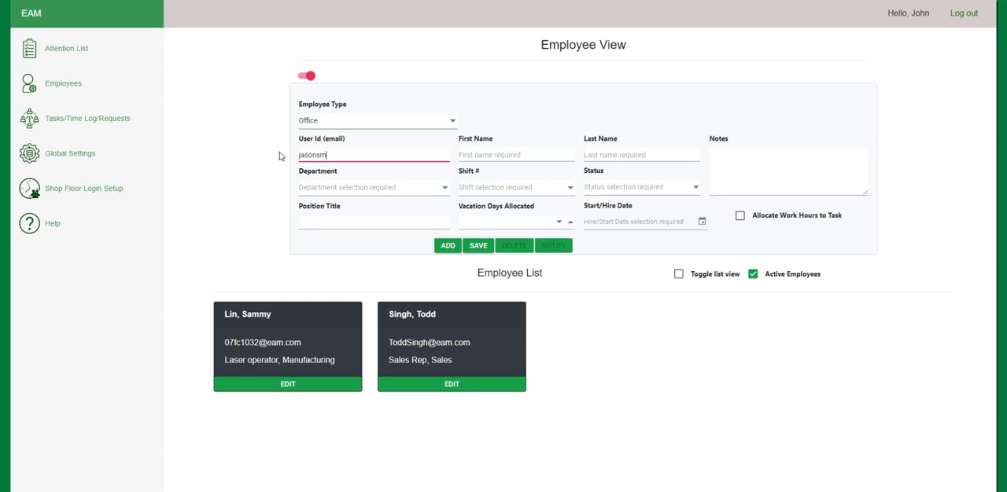
Step: Enter the new employee's first name and last name
{"action": "left_click", "coordinate": [473, 156]}
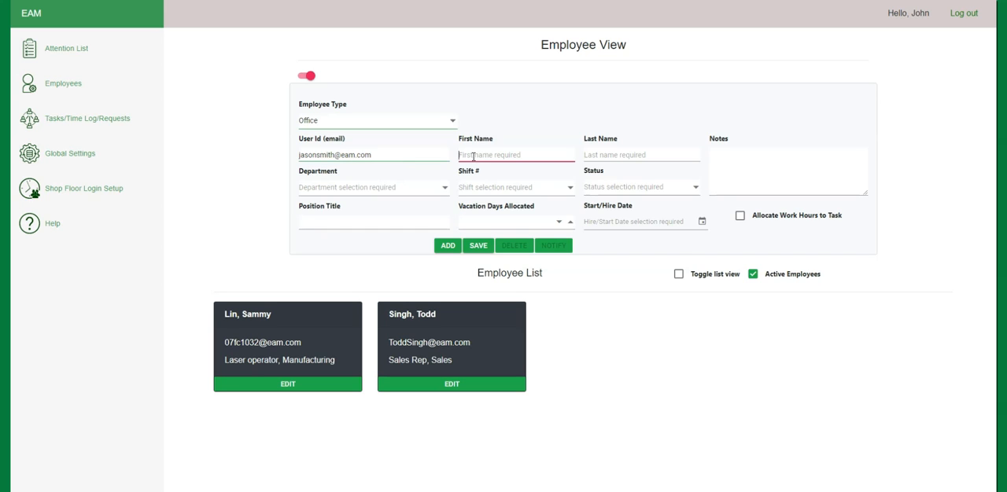
{"action": "left_click", "coordinate": [616, 159]}
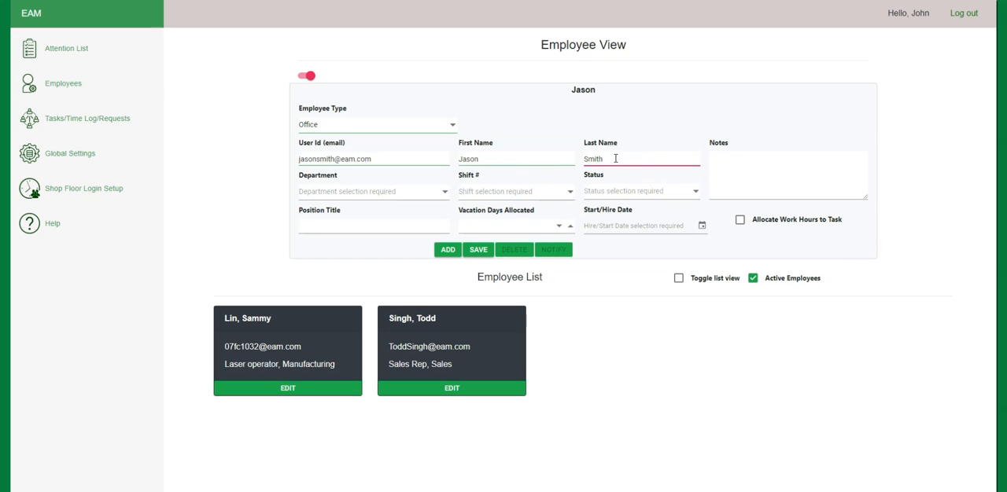
Step: Assign the new employee to the Sales department on shift 1 (9:00 AM to 5:00 PM) with Active status
{"action": "left_click", "coordinate": [444, 196]}
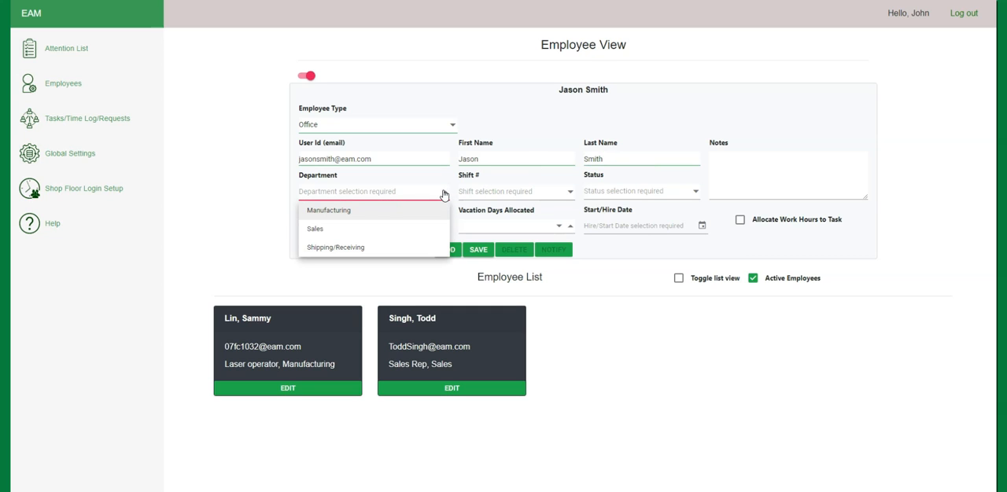
{"action": "left_click", "coordinate": [331, 229]}
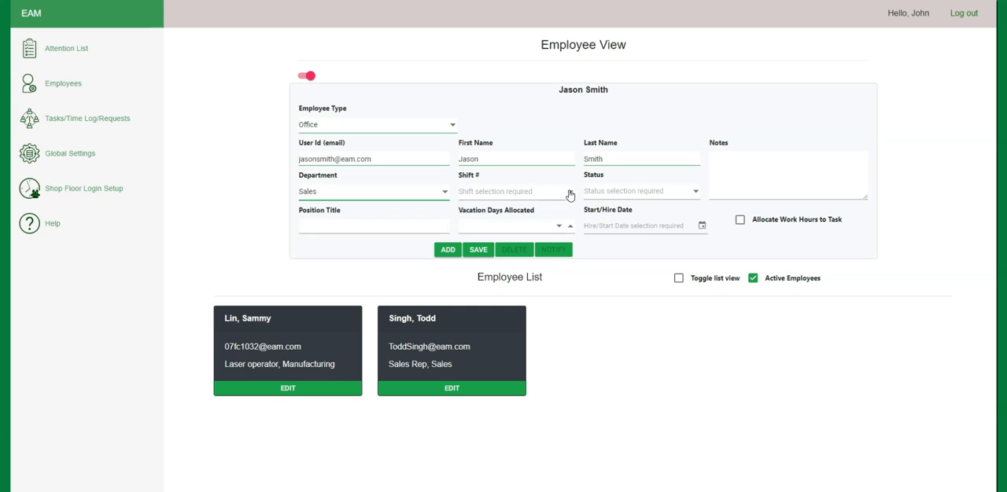
{"action": "left_click", "coordinate": [570, 194]}
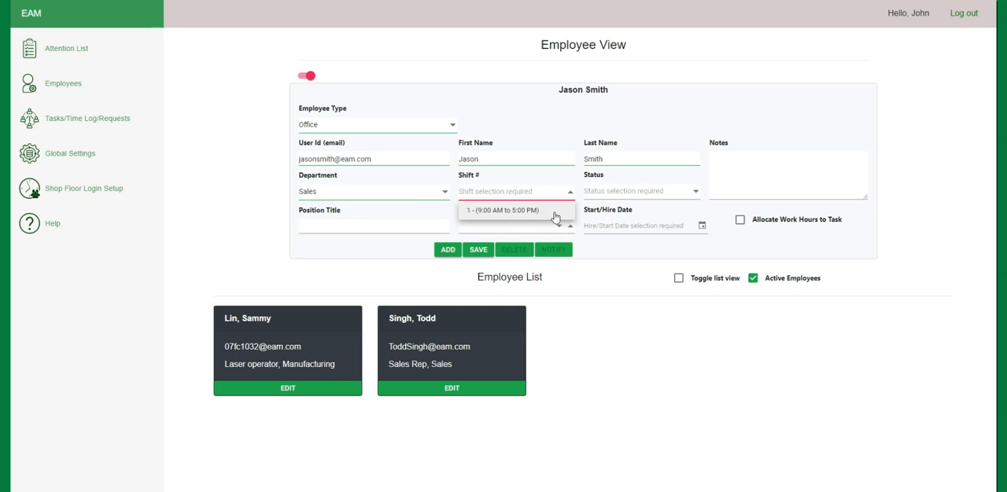
{"action": "left_click", "coordinate": [556, 215]}
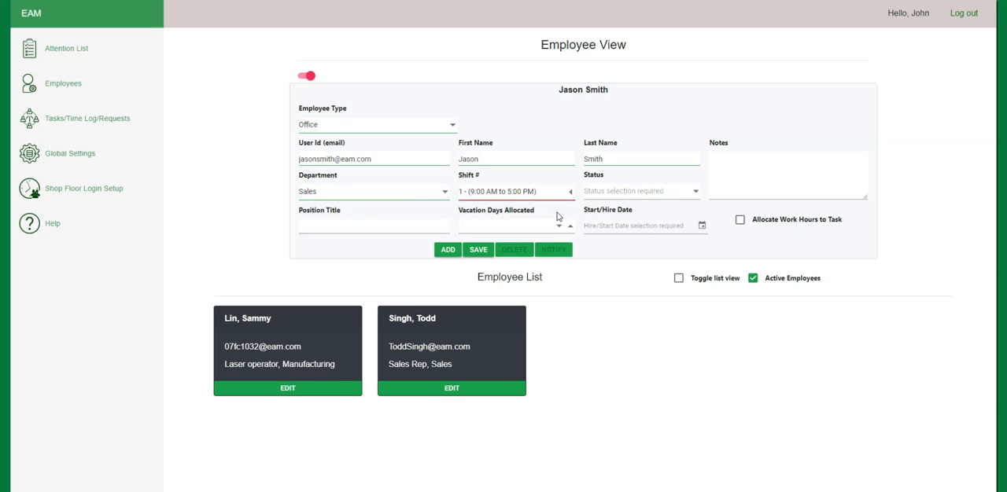
{"action": "left_click", "coordinate": [696, 194]}
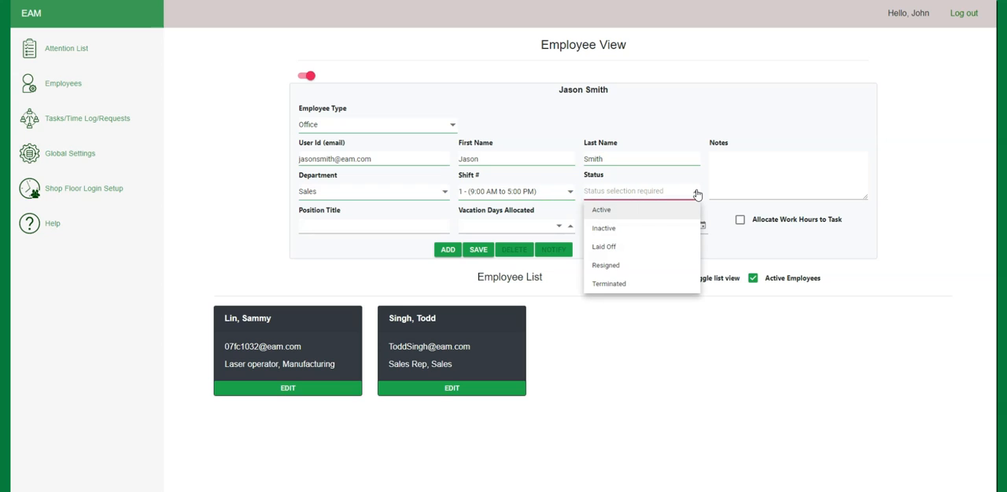
{"action": "left_click", "coordinate": [627, 214]}
Step: Set the position title to Sales Rep, the vacation allocation to 15 days and the hire date to 2022-05-02
{"action": "left_click", "coordinate": [338, 228]}
{"action": "type", "text": "Sales Rep"}
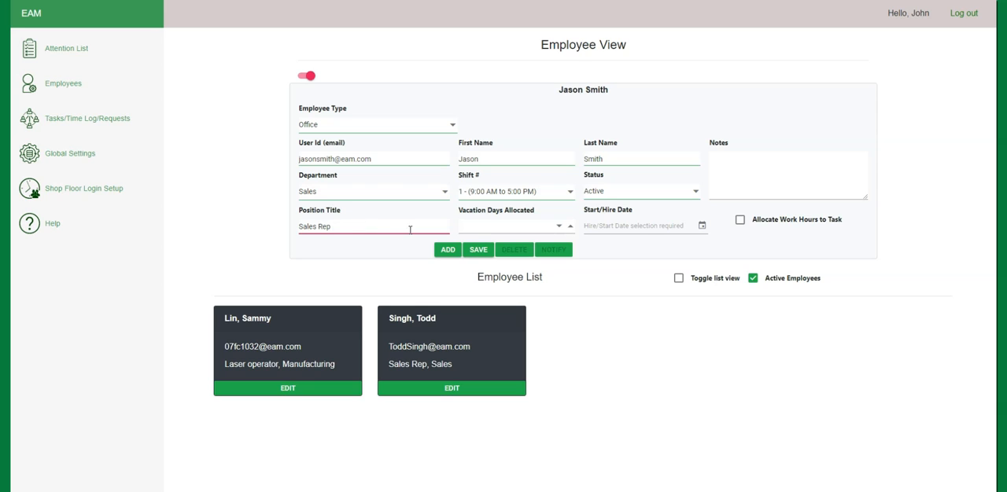
{"action": "left_click", "coordinate": [476, 228]}
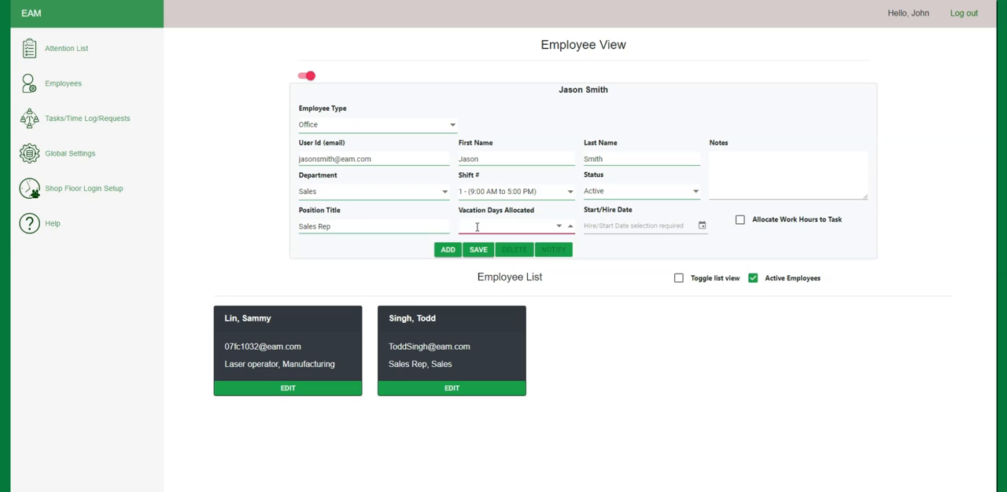
{"action": "type", "text": "15"}
{"action": "left_click", "coordinate": [702, 226]}
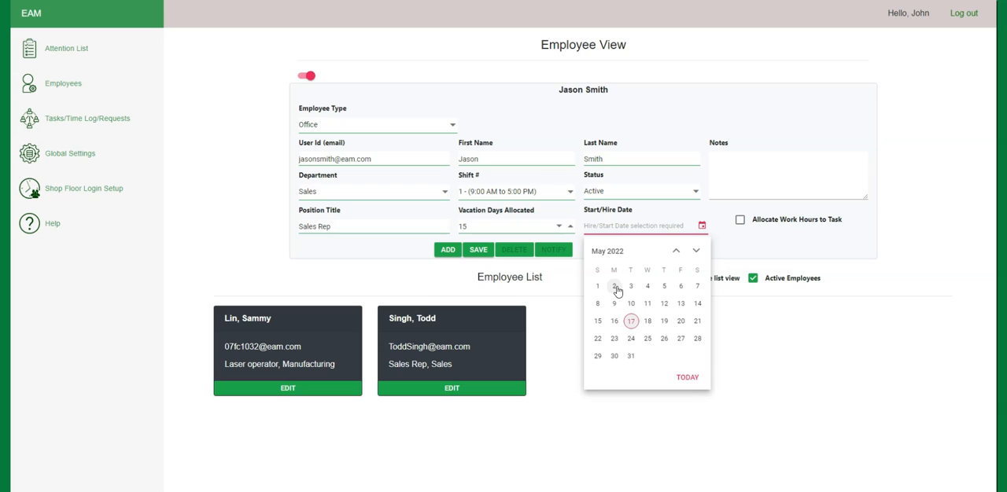
{"action": "left_click", "coordinate": [615, 286]}
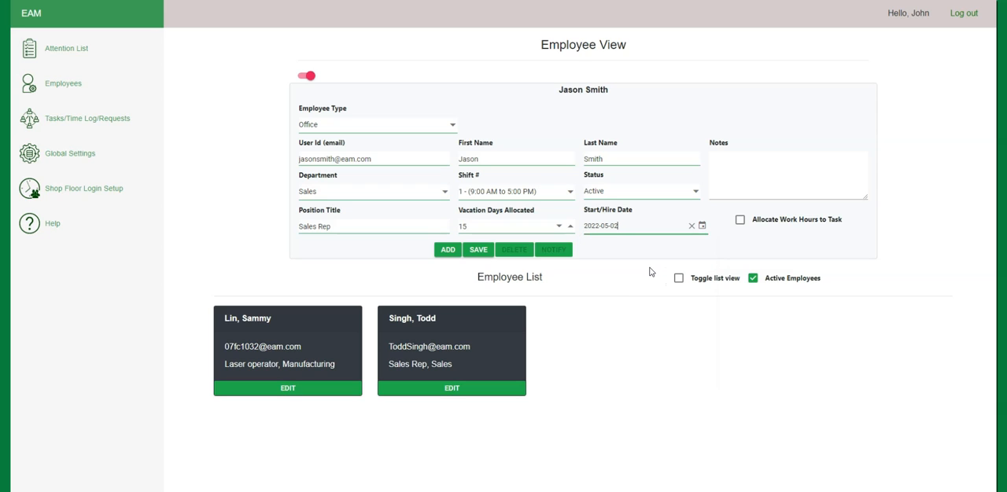
Step: Save the new employee with work hours allocated to tasks and send the account password setup notification
{"action": "left_click", "coordinate": [740, 222]}
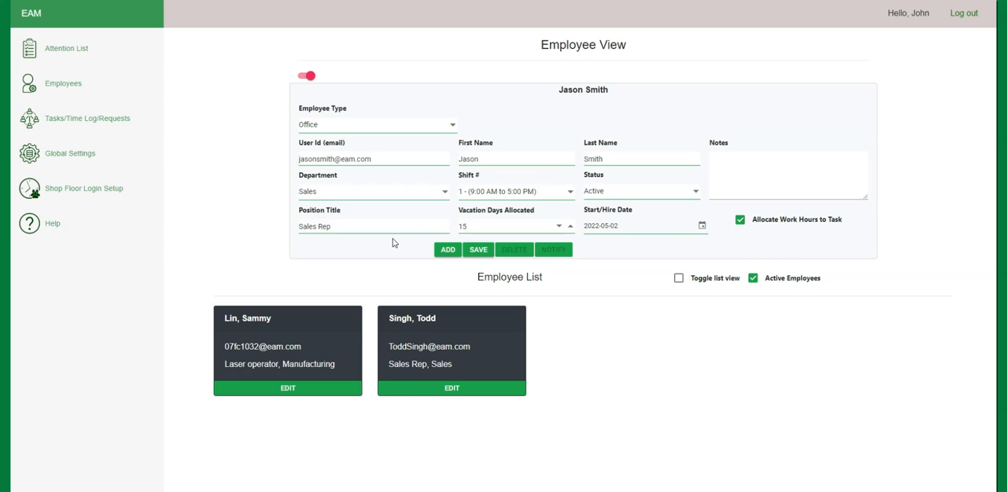
{"action": "left_click", "coordinate": [479, 252]}
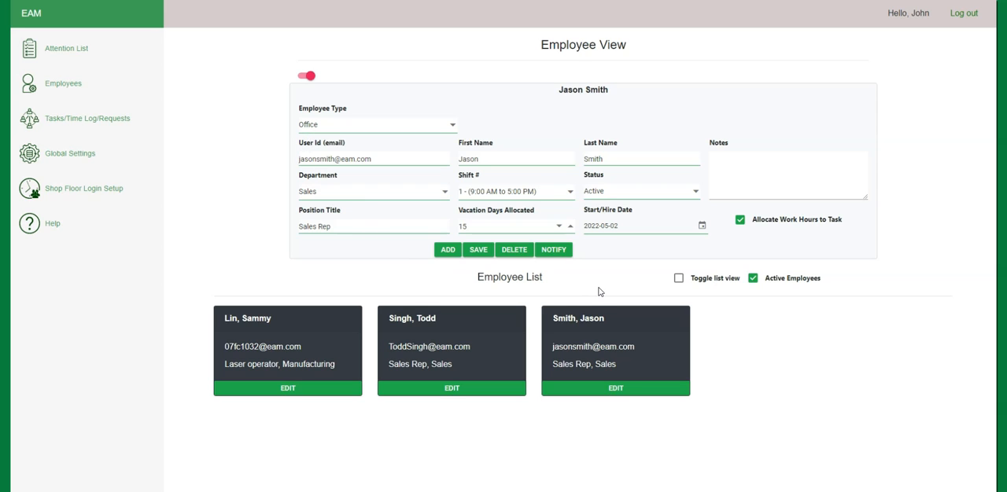
{"action": "left_click", "coordinate": [559, 250]}
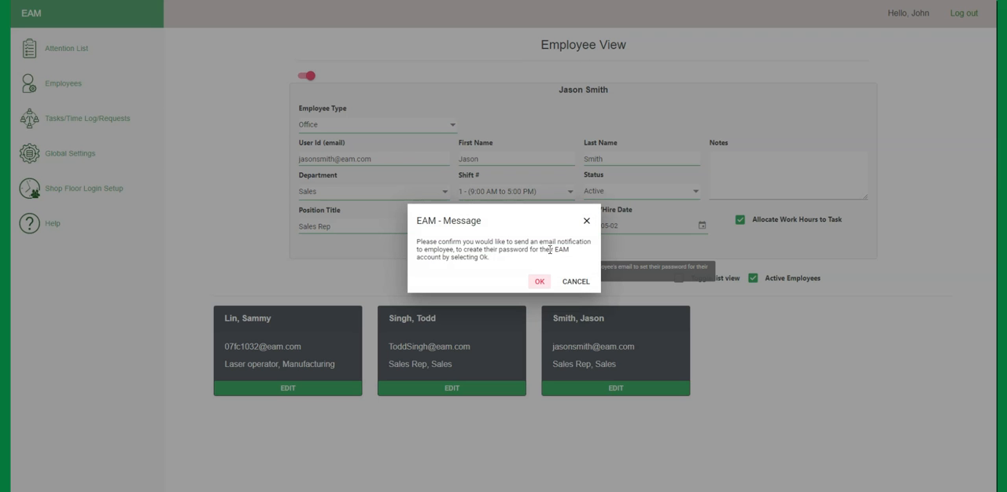
{"action": "left_click", "coordinate": [539, 283]}
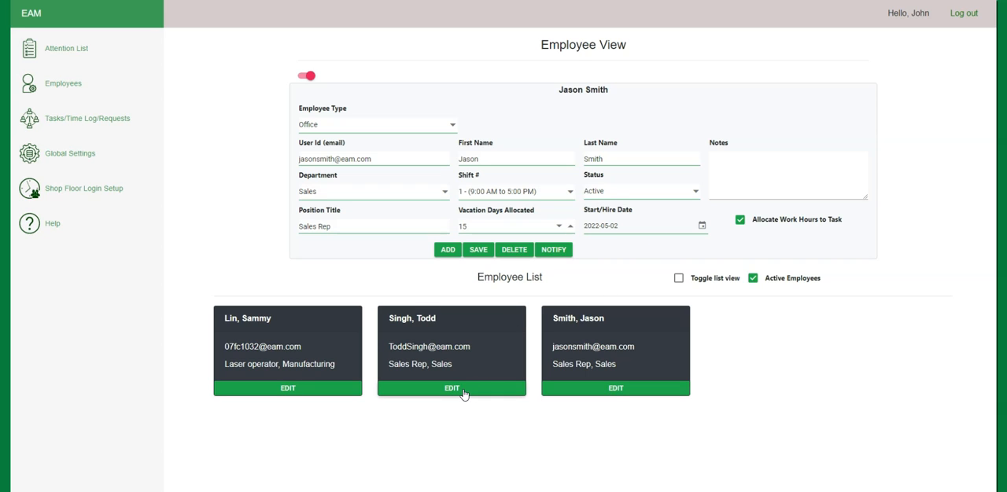
Step: Set the previously existing sales rep's status to Inactive and save the record
{"action": "left_click", "coordinate": [695, 194]}
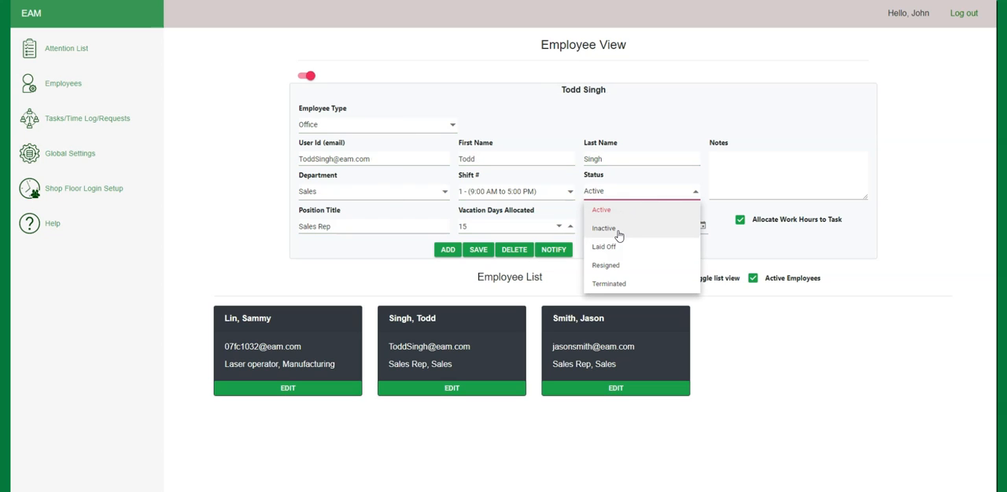
{"action": "left_click", "coordinate": [618, 232]}
{"action": "left_click", "coordinate": [477, 251]}
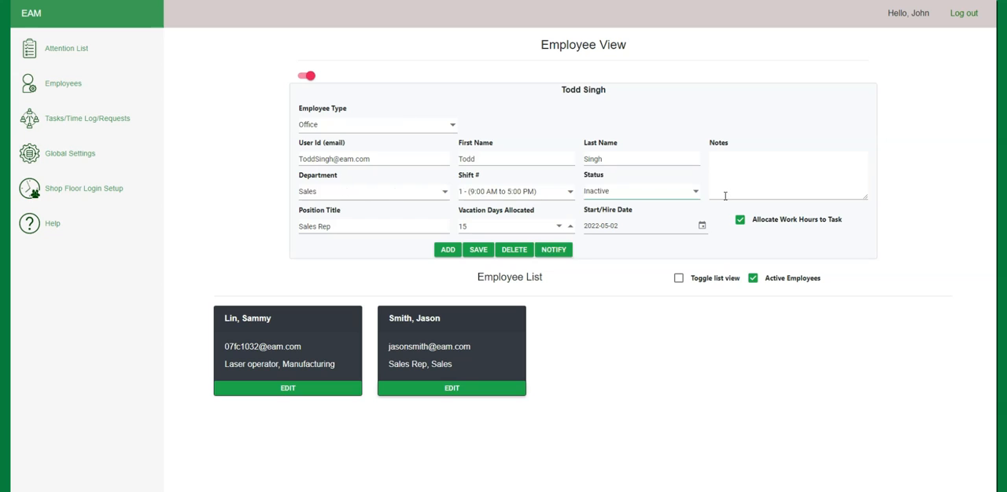
{"action": "left_click", "coordinate": [740, 167]}
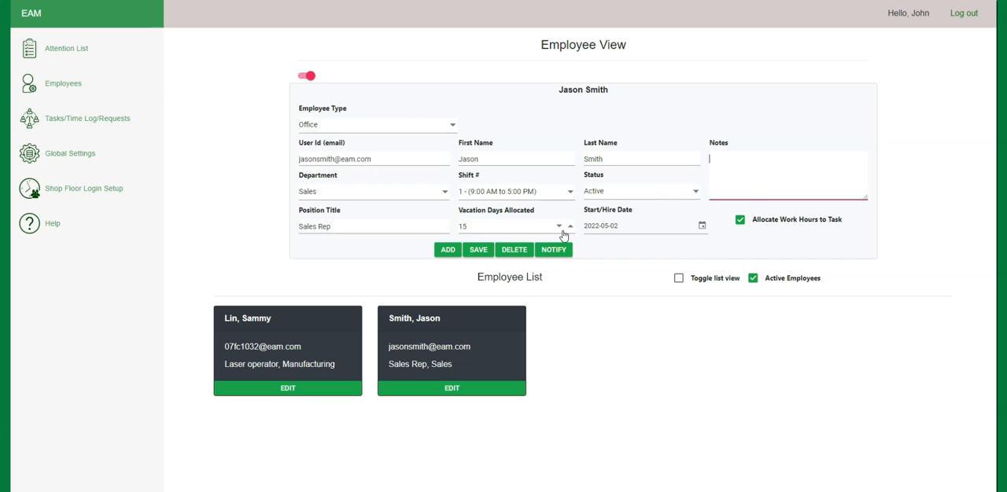
Step: Switch the employee list to table view, search it by the new employee's last name, and clear the search
{"action": "left_click", "coordinate": [680, 279]}
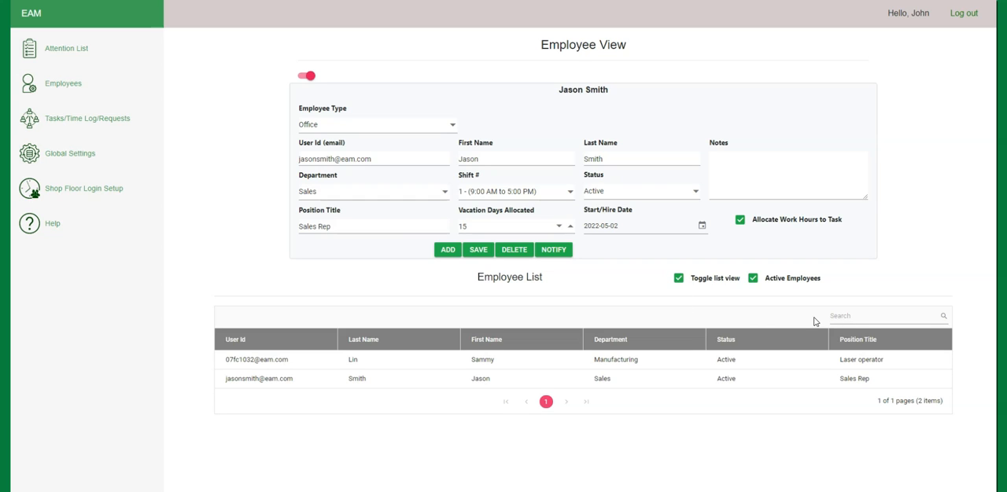
{"action": "left_click", "coordinate": [847, 315]}
{"action": "type", "text": "smith"}
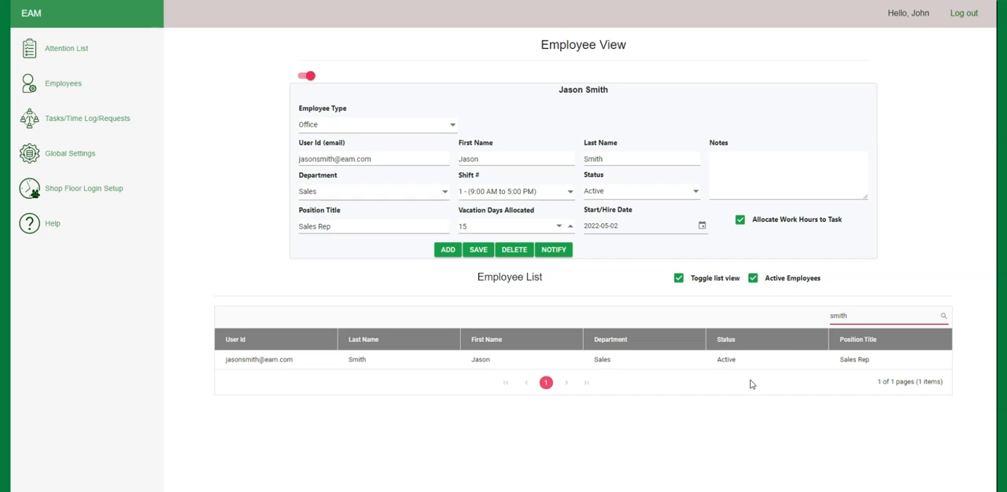
{"action": "left_click_drag", "start_coordinate": [858, 317], "coordinate": [824, 317]}
{"action": "key", "text": "BackSpace"}
Step: Include inactive employees in the list and view the laser operator and new sales rep records from the card and table views
{"action": "left_click", "coordinate": [754, 280]}
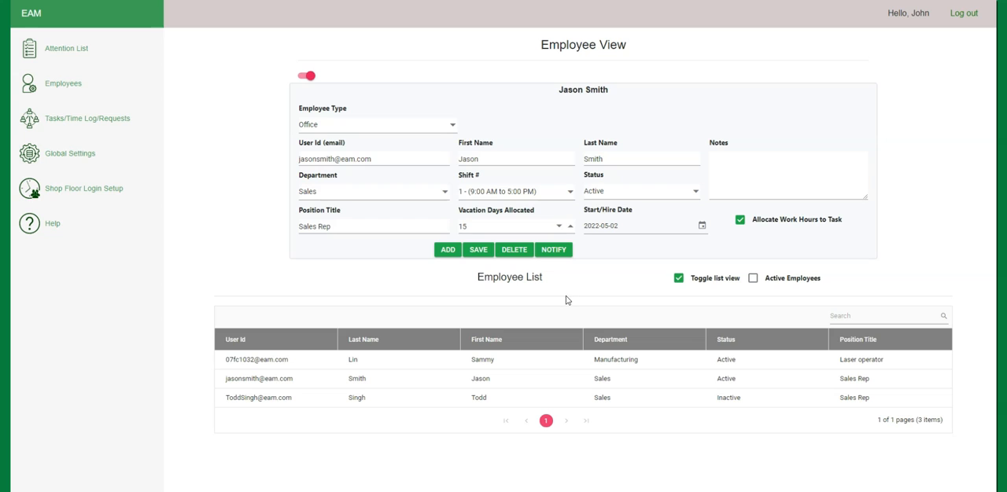
{"action": "left_click", "coordinate": [678, 279]}
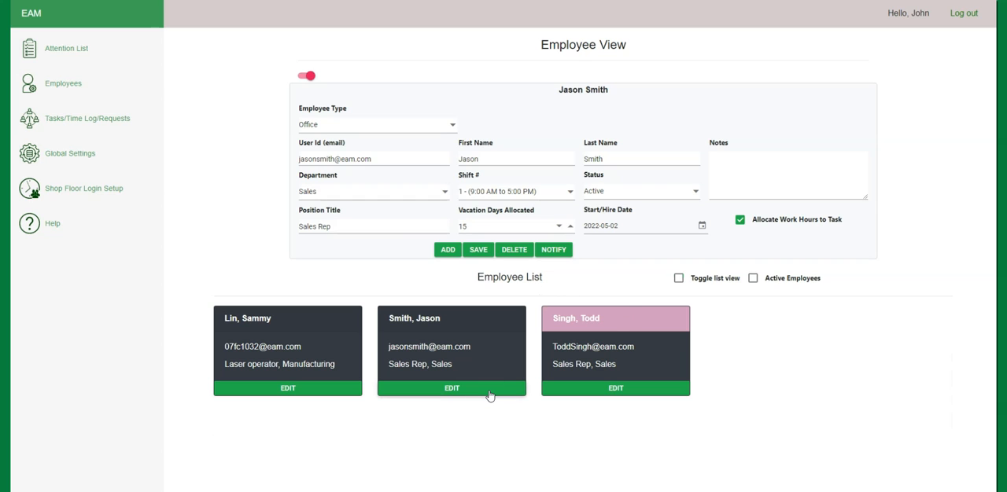
{"action": "left_click", "coordinate": [338, 390]}
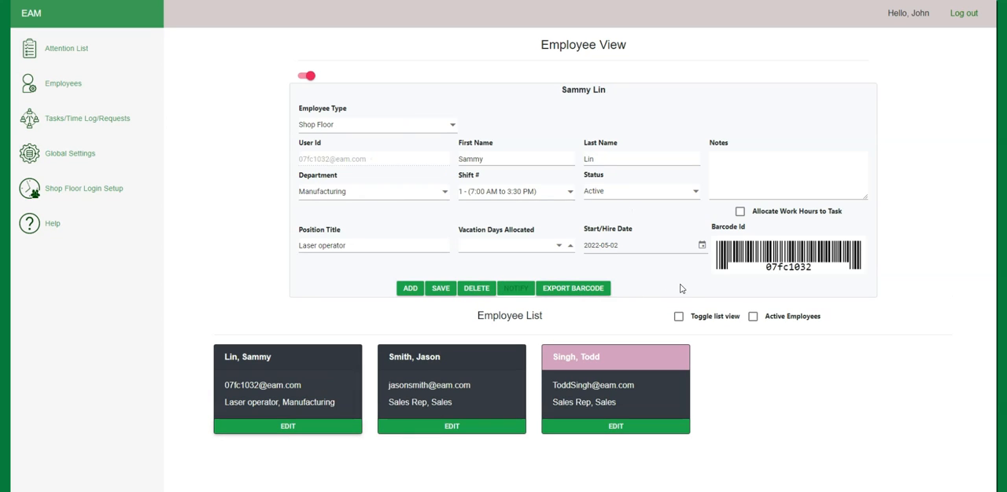
{"action": "left_click", "coordinate": [679, 317]}
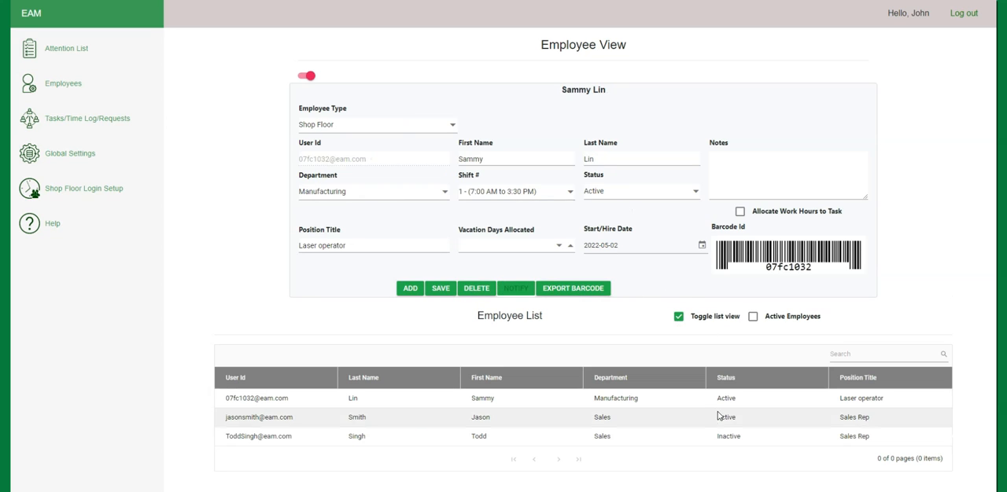
{"action": "left_click", "coordinate": [641, 418]}
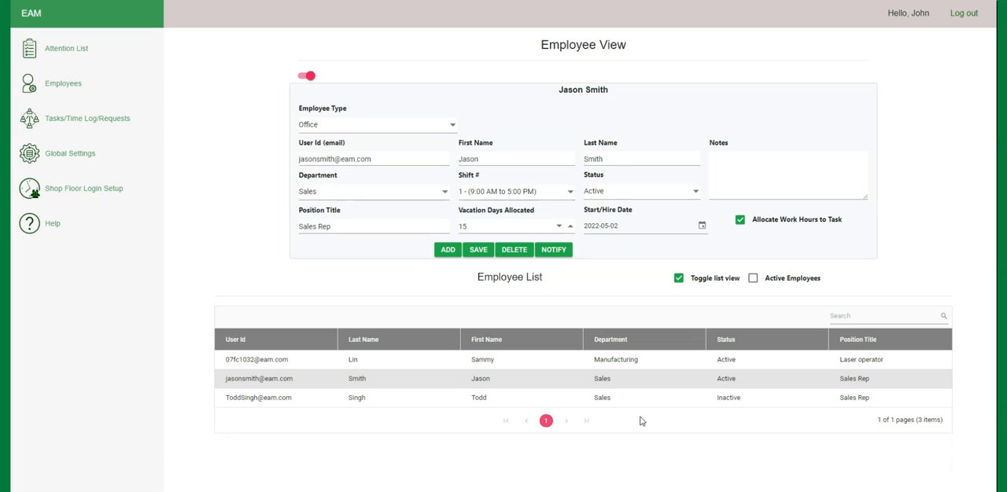
Step: Open the inactive sales rep's record from the table, set the status to Active and save it
{"action": "left_click", "coordinate": [641, 399]}
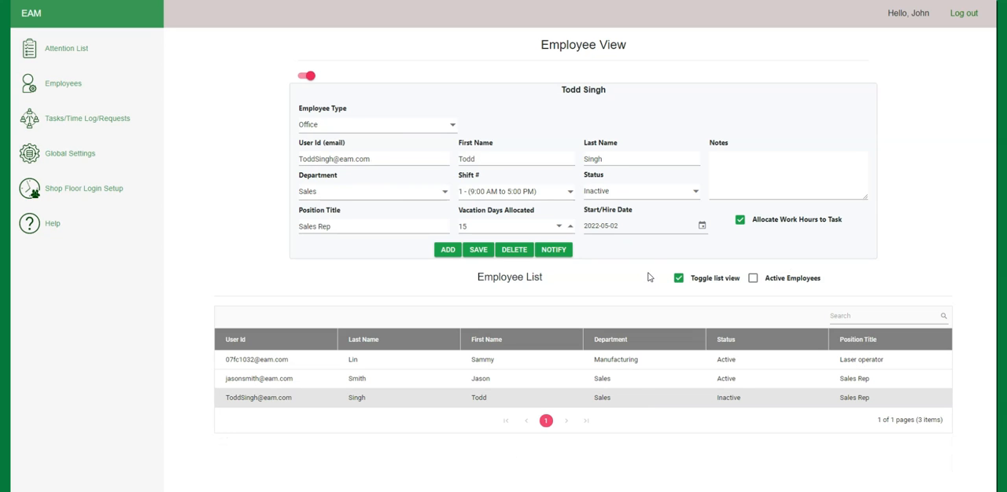
{"action": "left_click", "coordinate": [690, 195]}
{"action": "left_click", "coordinate": [664, 212]}
{"action": "left_click", "coordinate": [478, 251]}
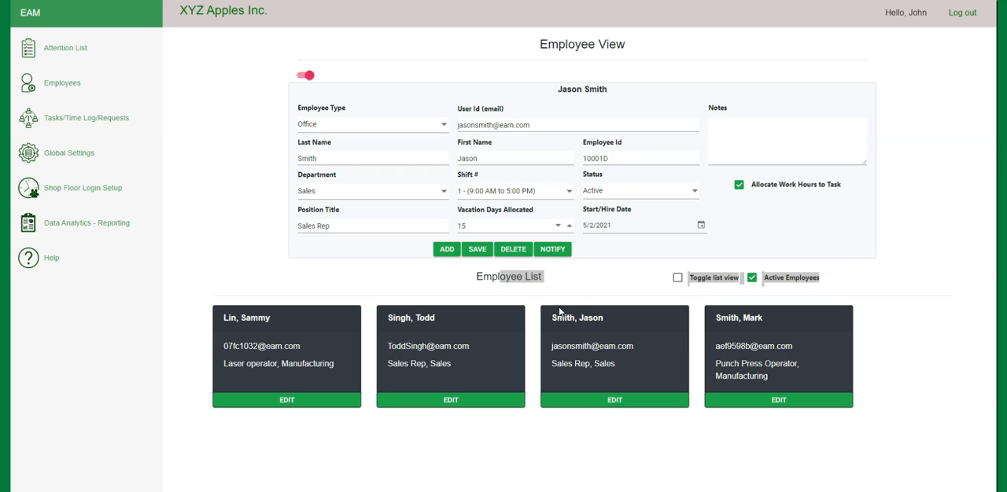
Step: Open the company-assigned Employee Id field for editing in the new sales rep's record
{"action": "left_click", "coordinate": [631, 161]}
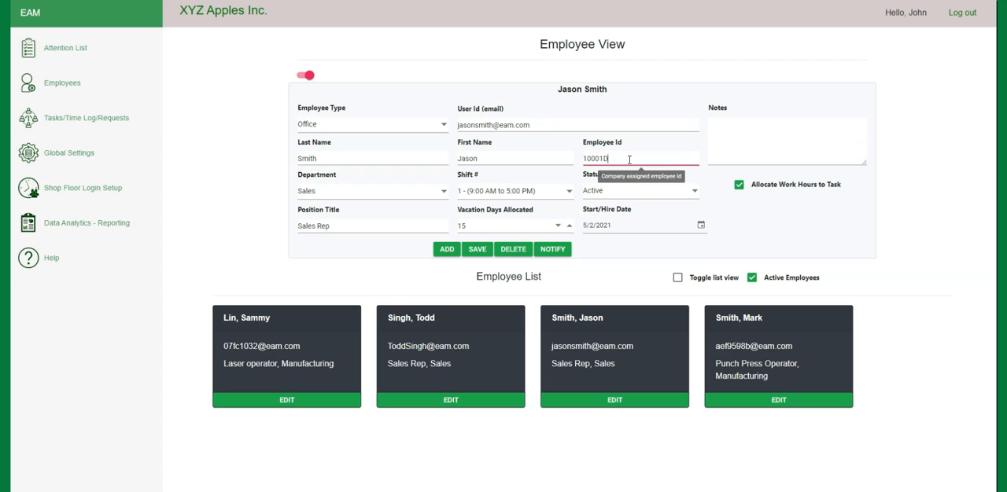